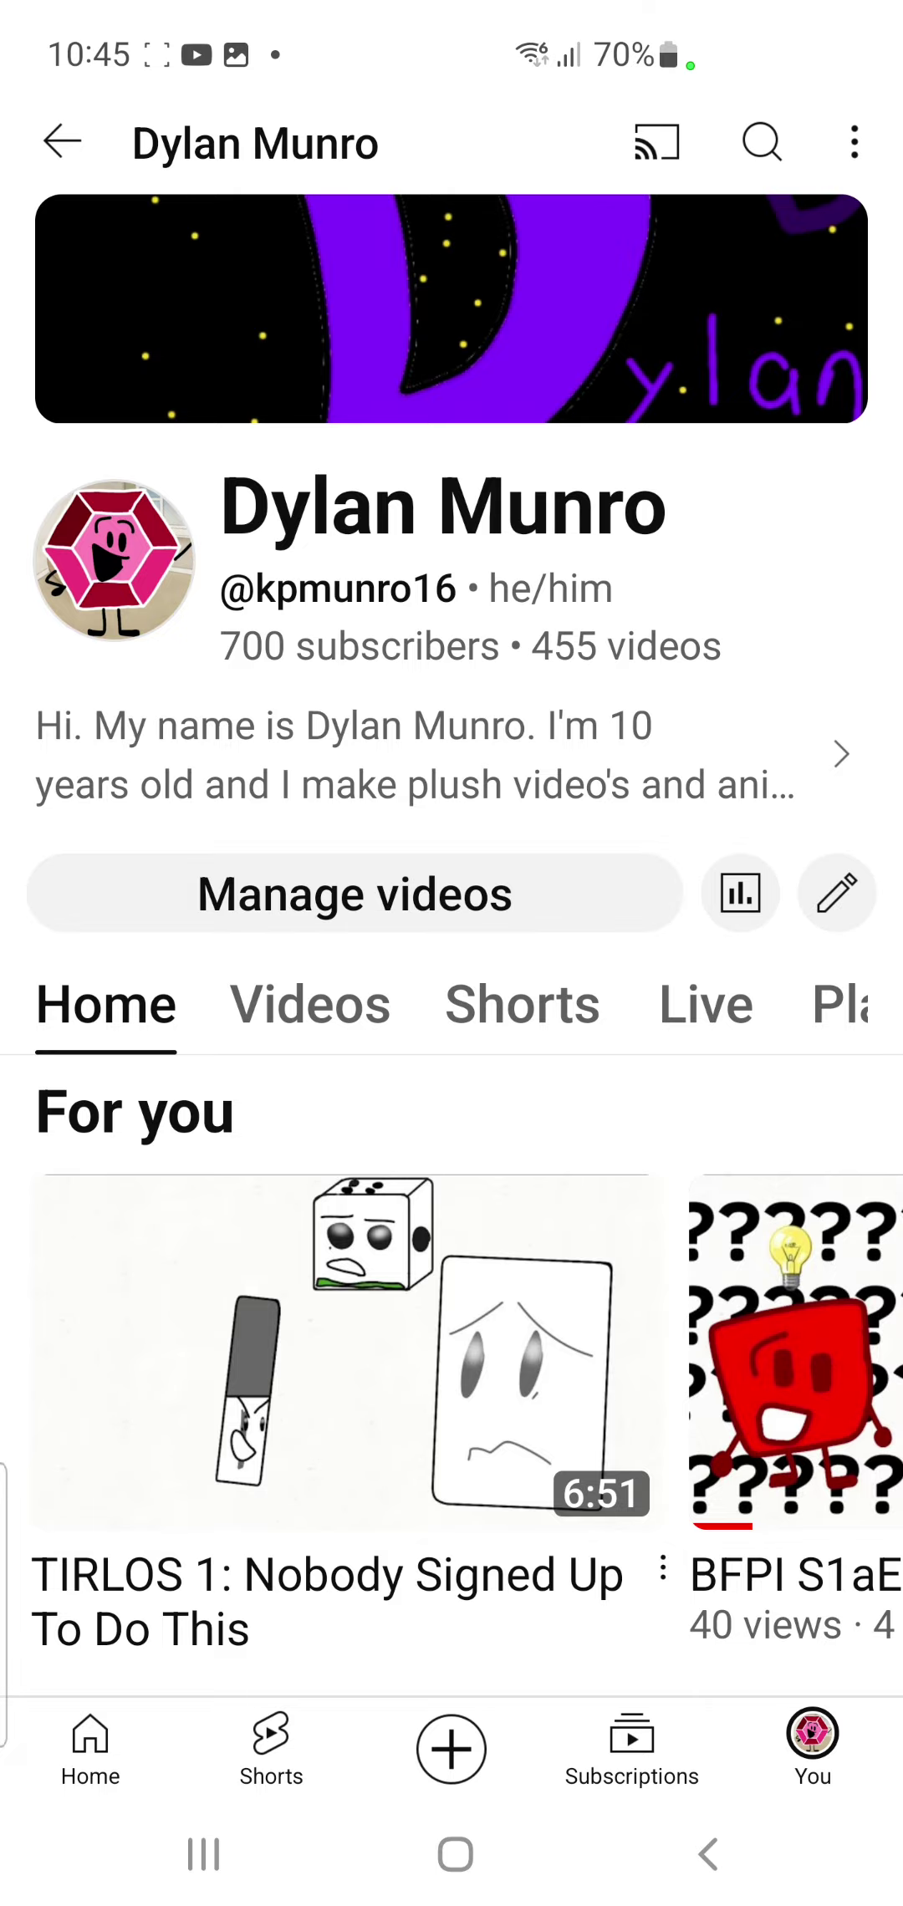
Reopen the project from Recents and review its settings: 'Object Insanity 1' at 24 FPS
click(202, 1855)
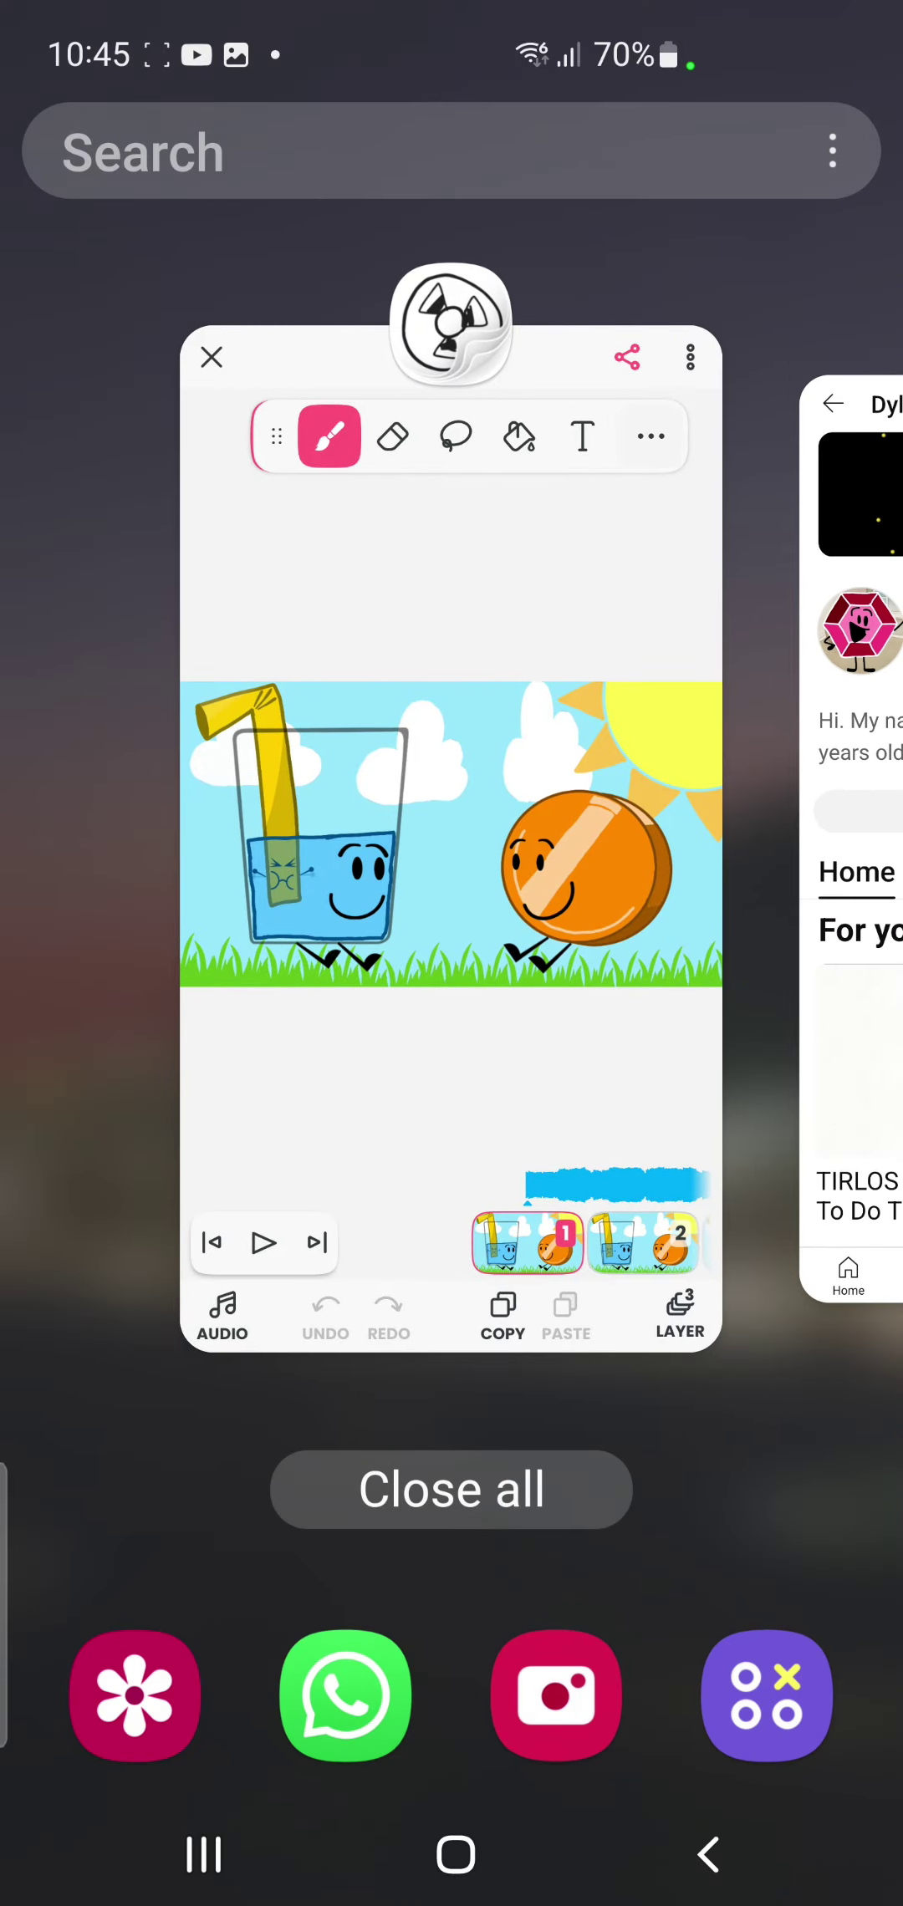
click(452, 834)
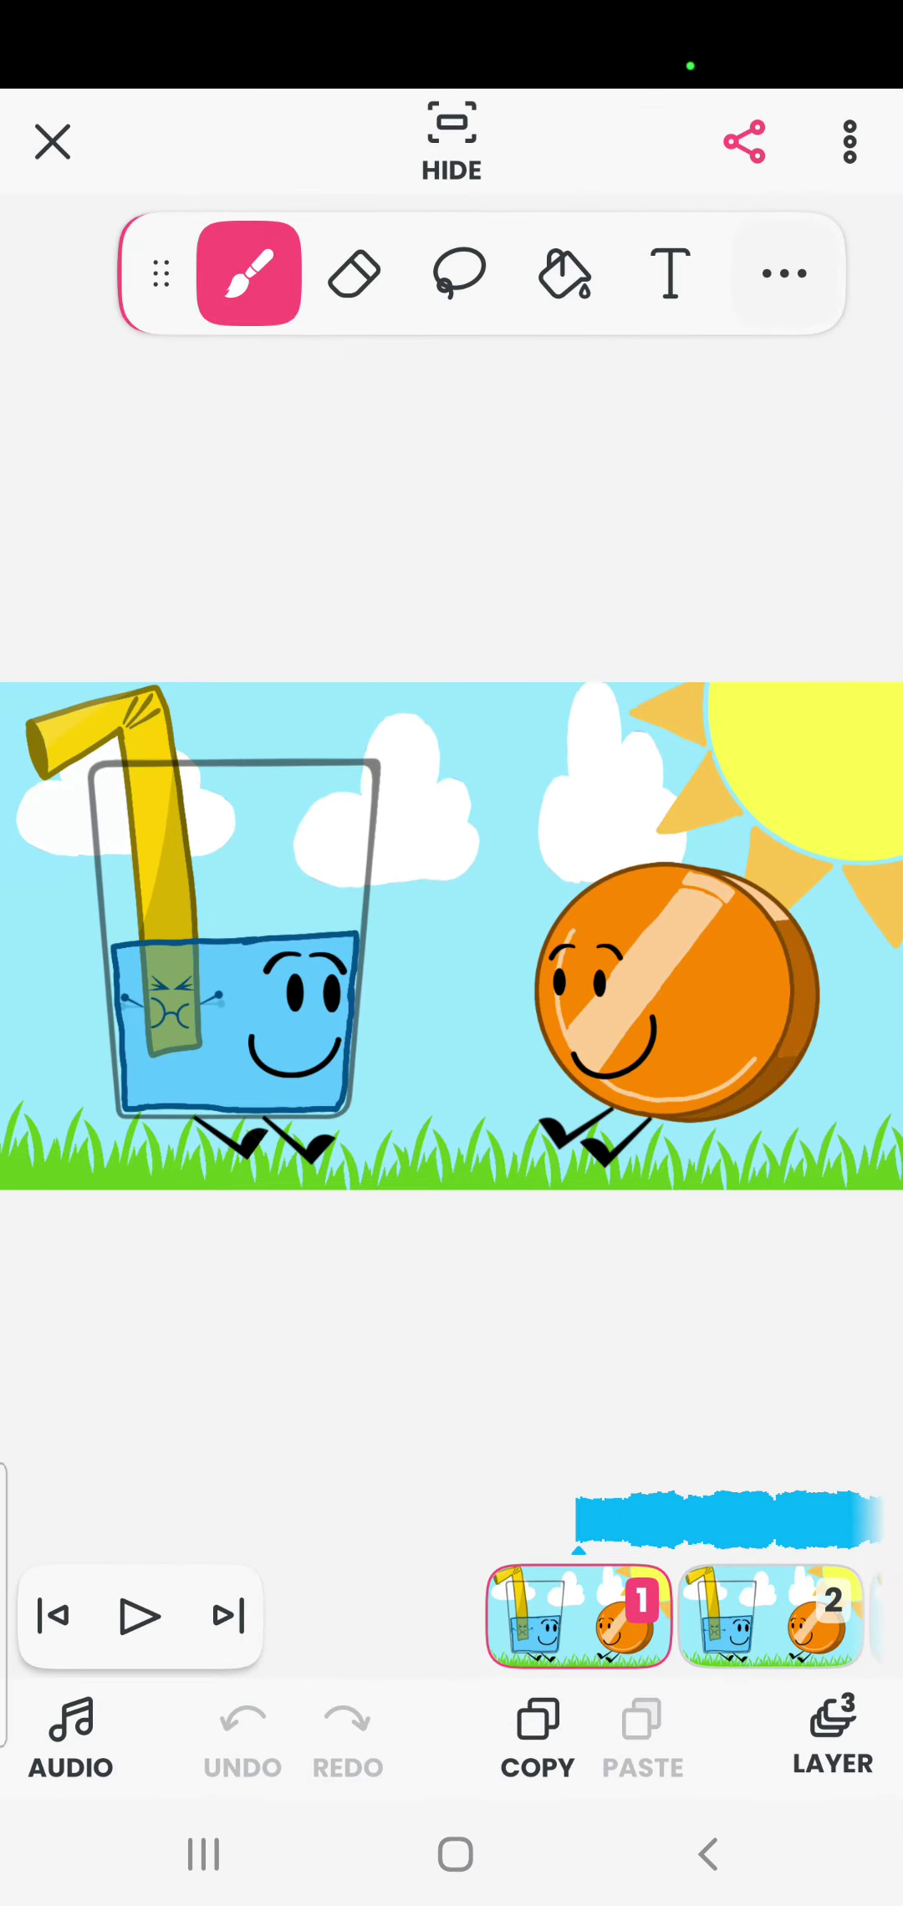
click(849, 141)
click(284, 690)
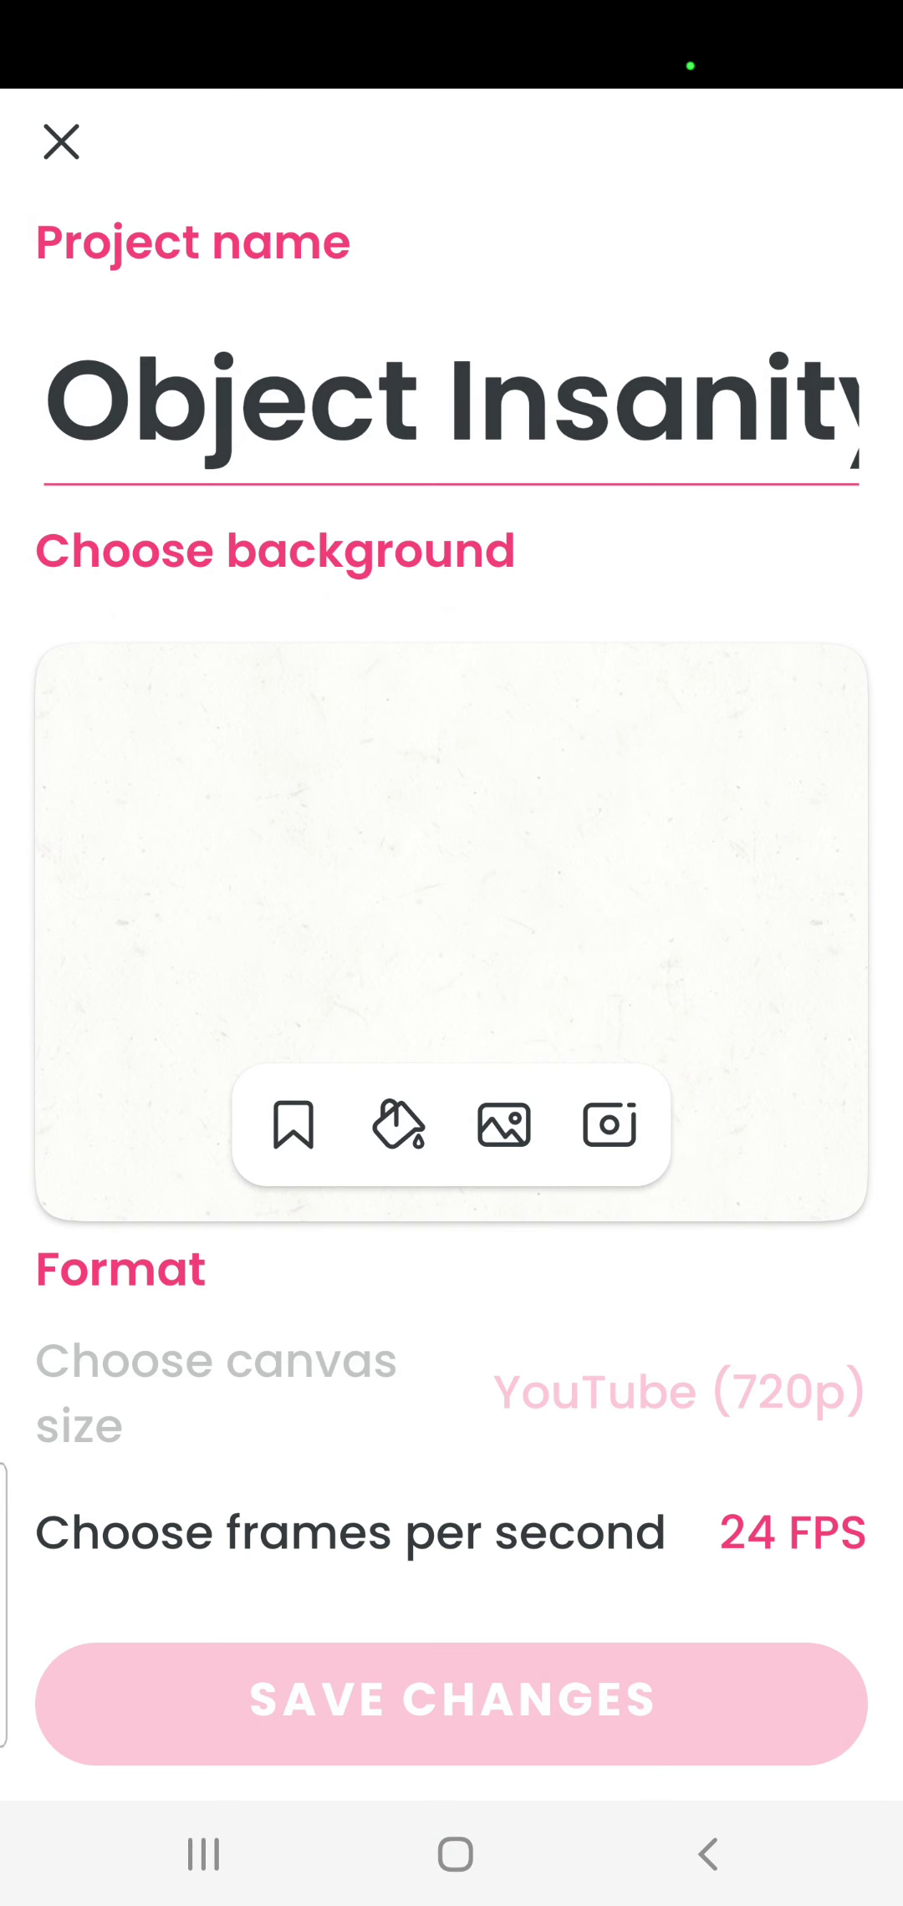
click(61, 141)
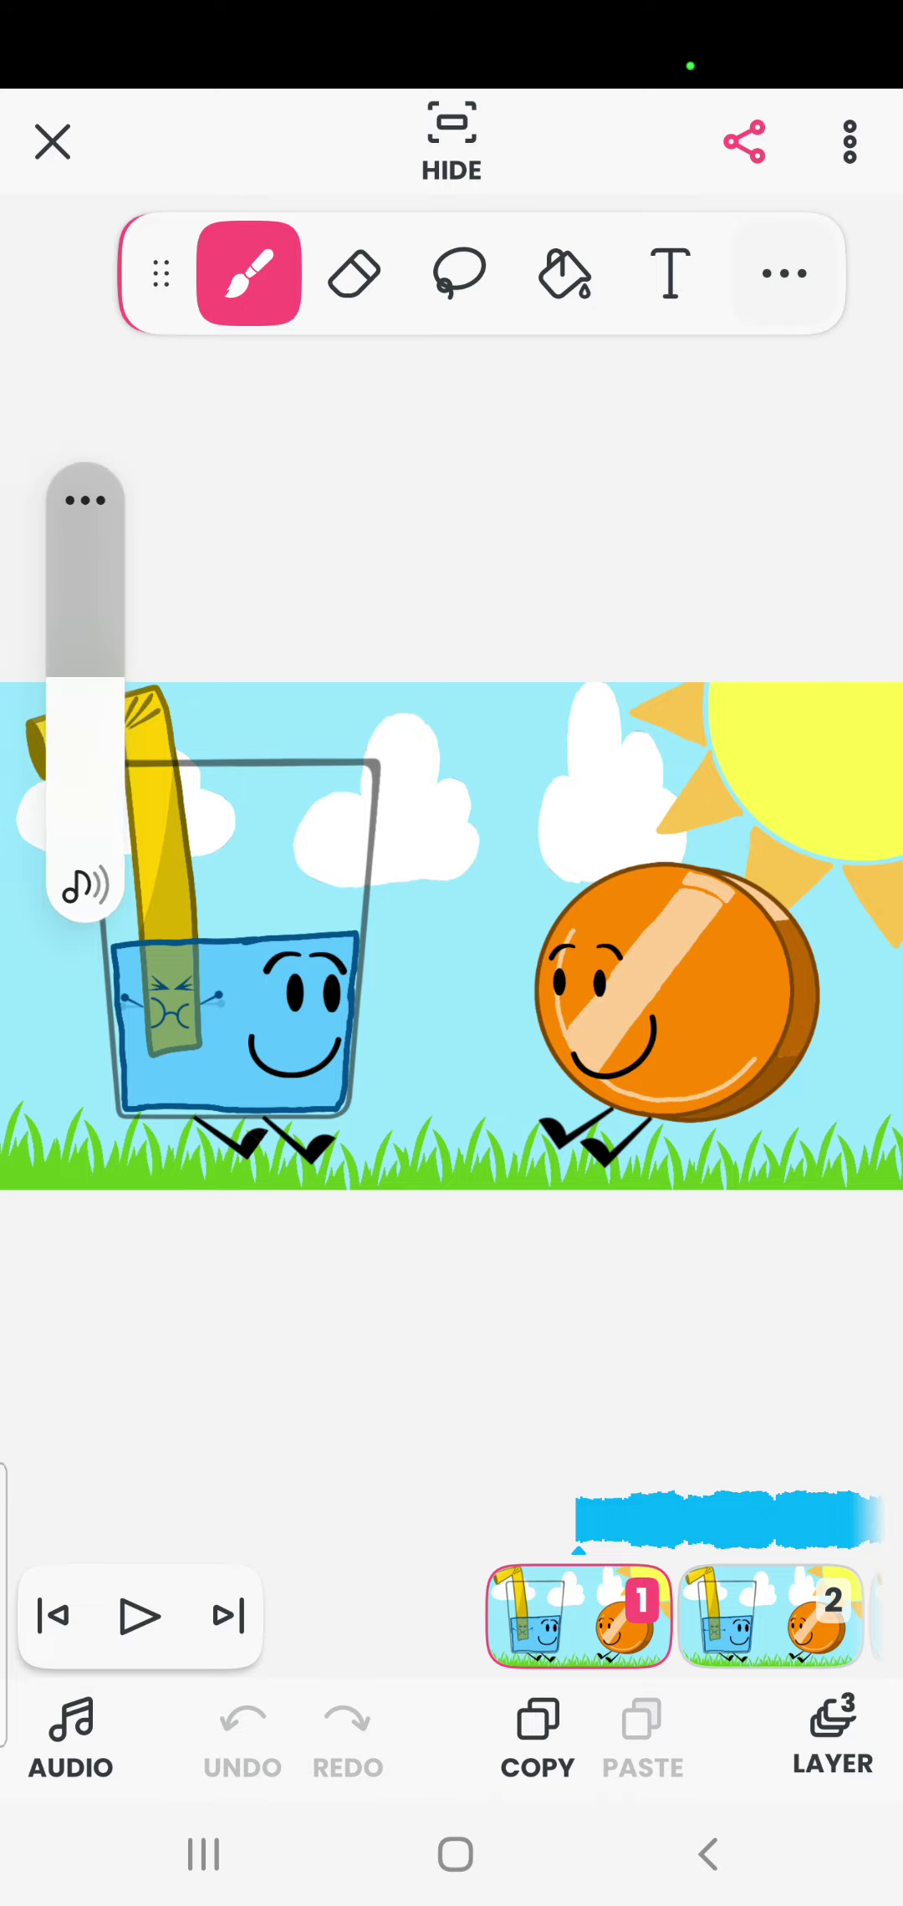
Play the glass-and-coin animation back from the timeline
click(139, 1616)
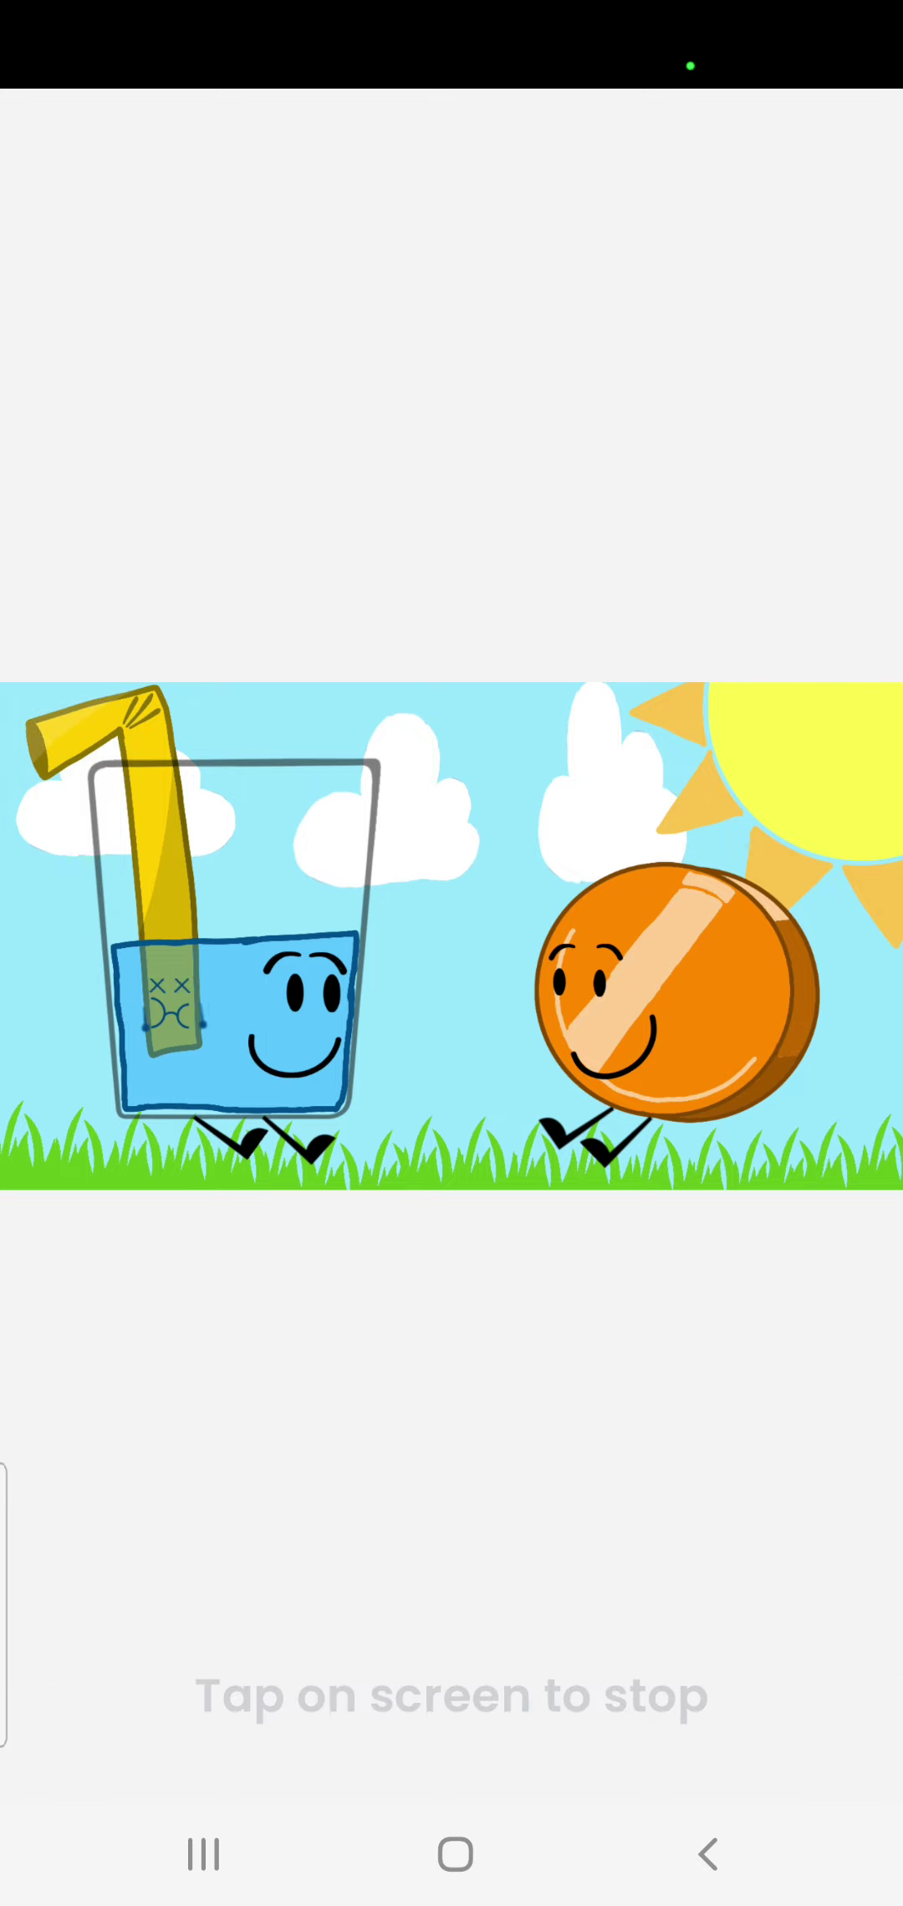